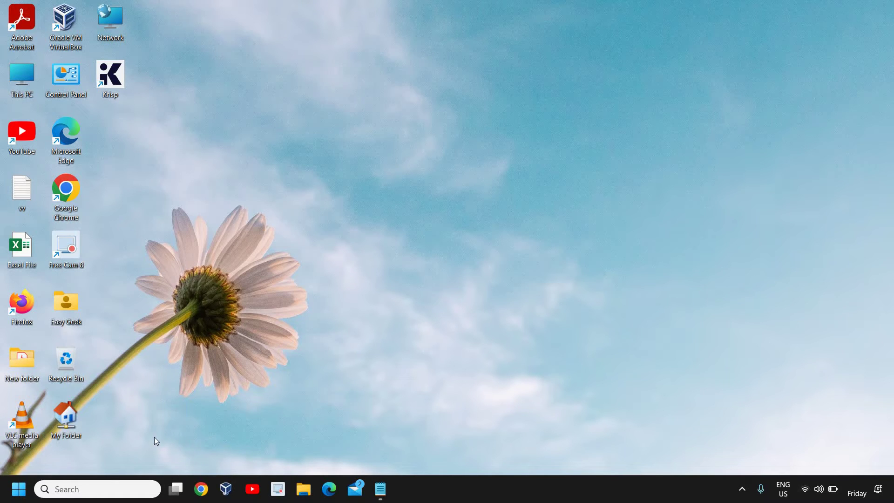
- Search Windows for 'trou' and open the System > Troubleshoot settings page
click(89, 489)
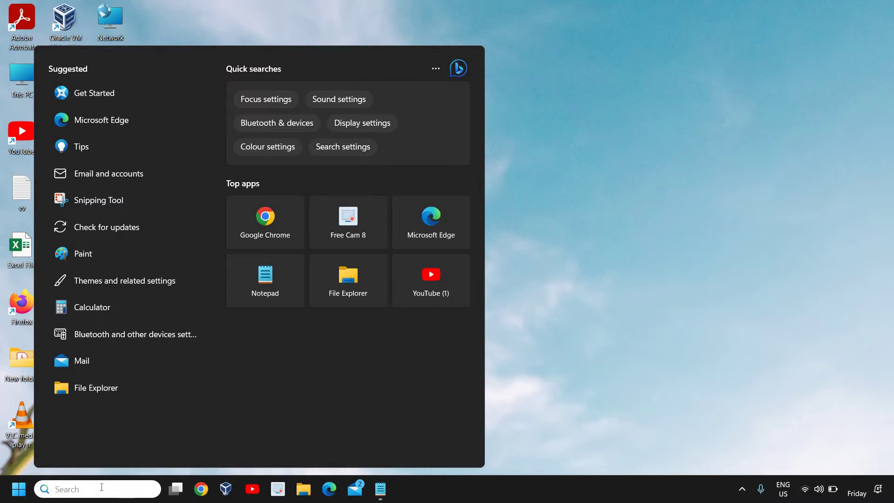
text(trou)
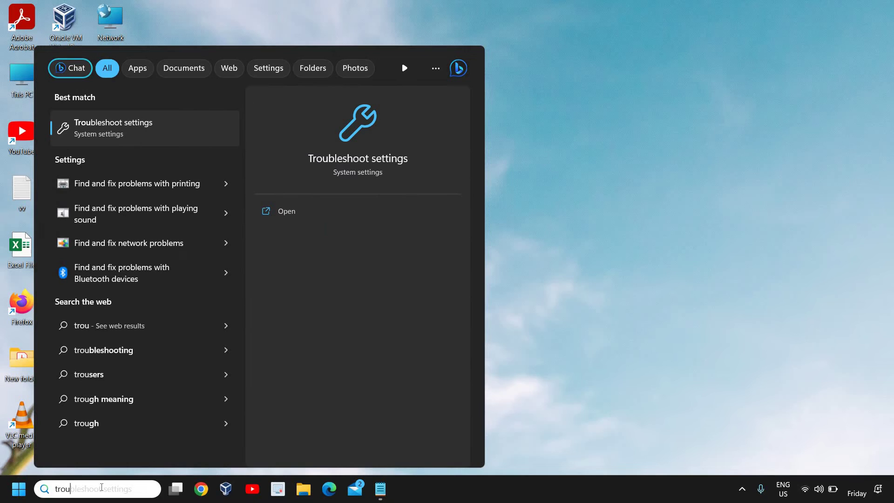
click(102, 135)
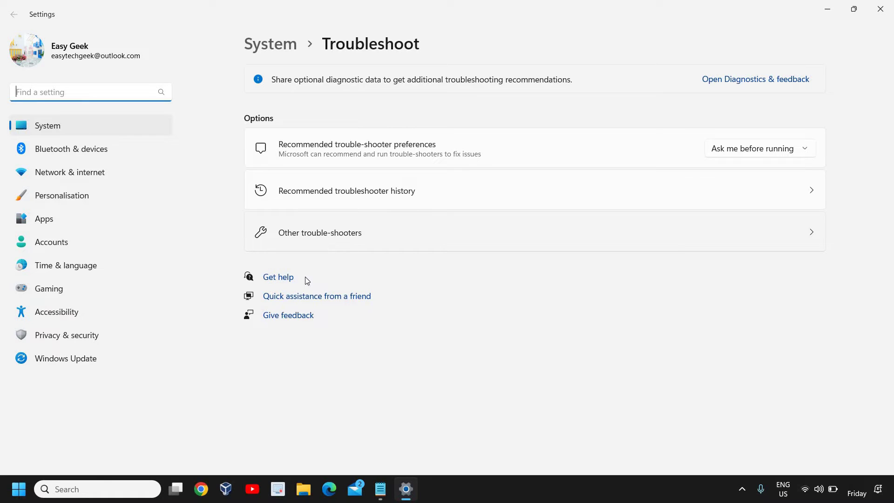
- Scroll through the Other trouble-shooters list, then close Settings to the desktop
click(77, 490)
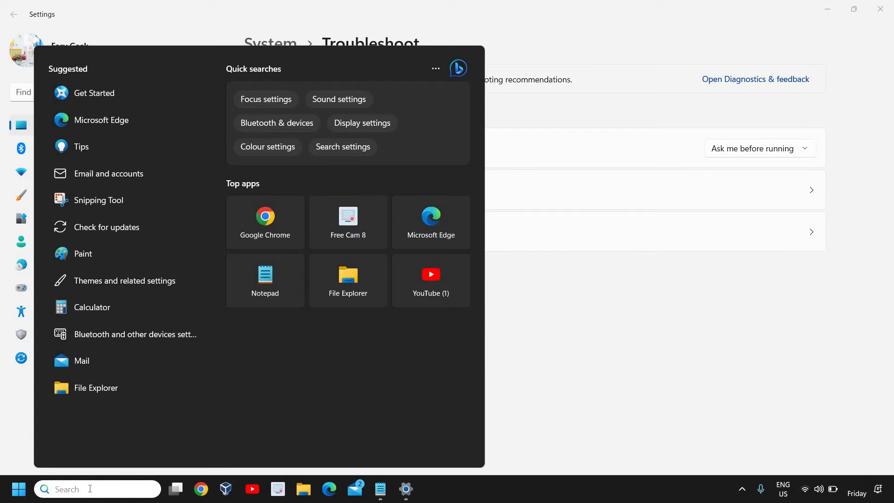
click(644, 347)
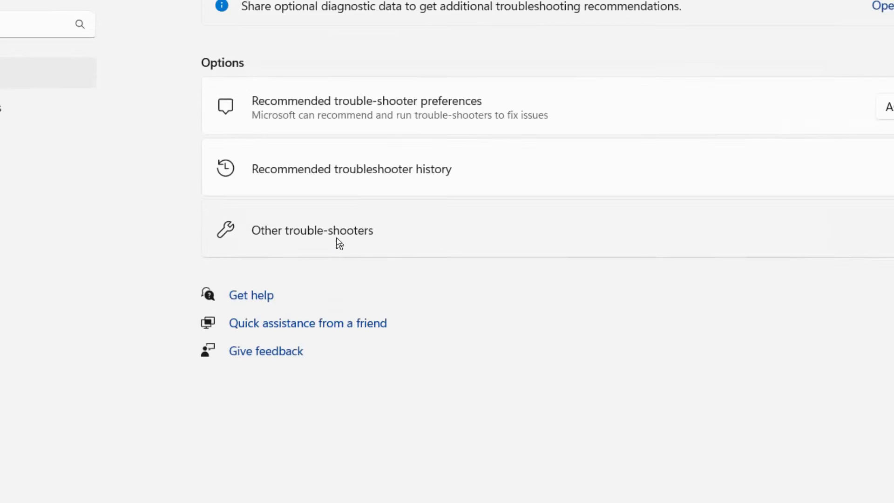
click(336, 239)
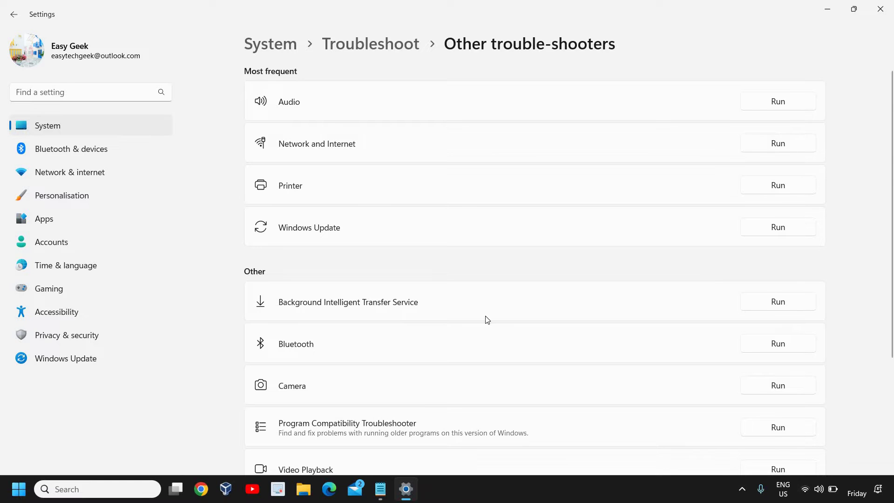
scroll(487, 319, down, 3)
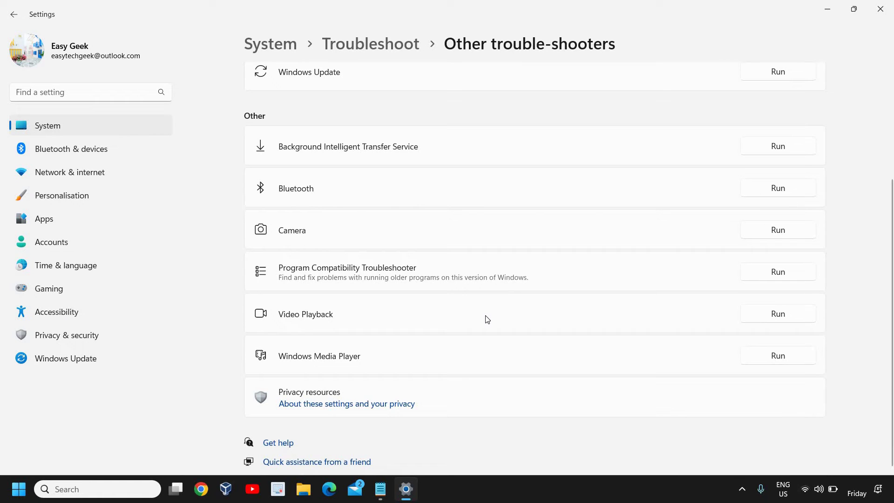
click(886, 16)
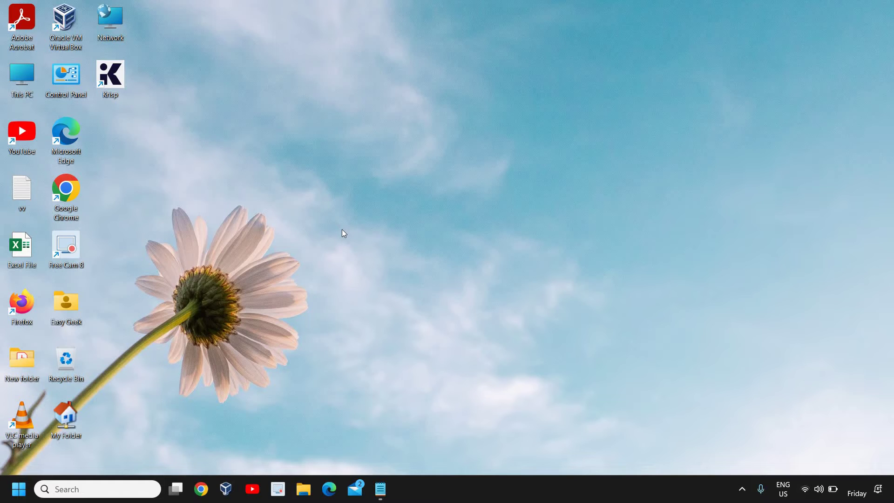
- Reopen Settings from the Start shortcuts and show the Network & internet > Ethernet details page
right_click(16, 489)
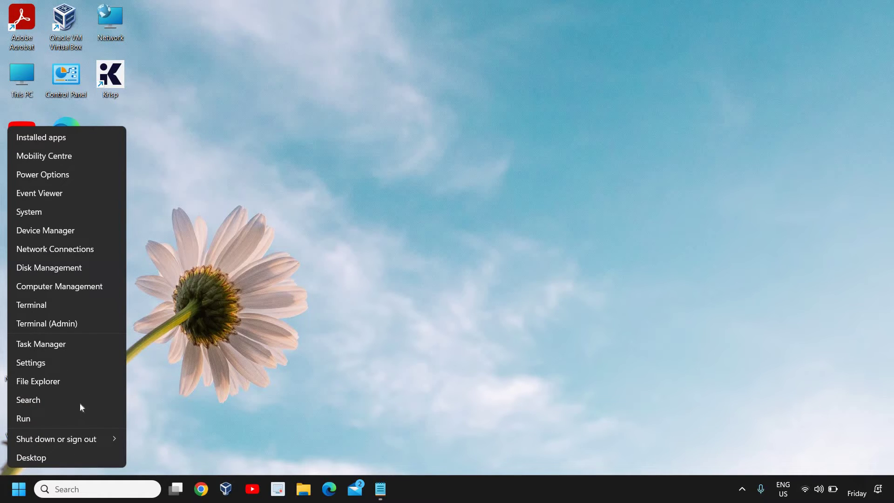
click(53, 368)
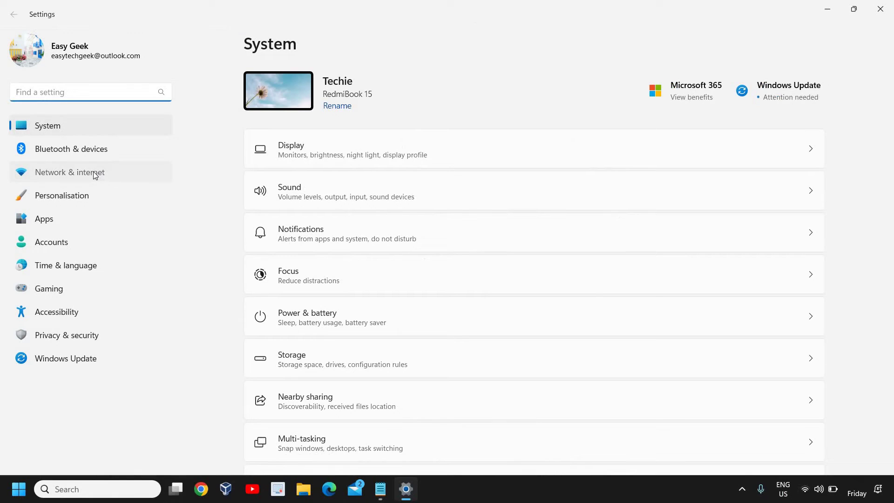
click(96, 174)
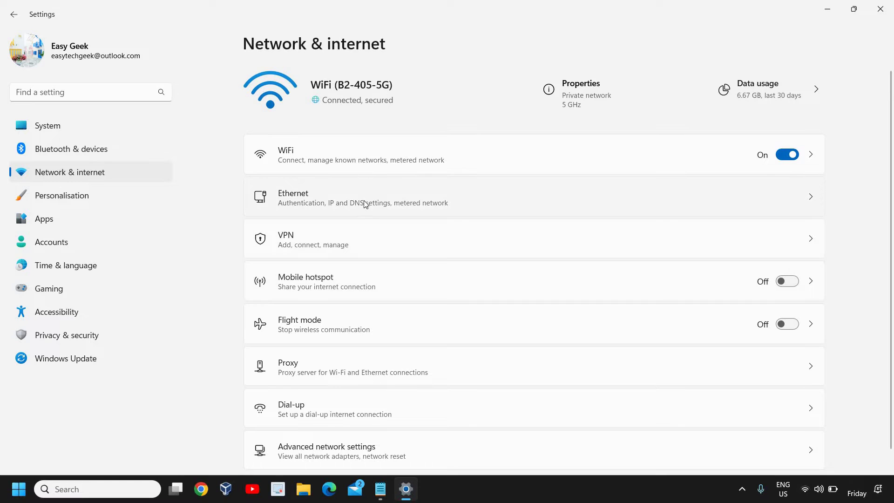
click(393, 198)
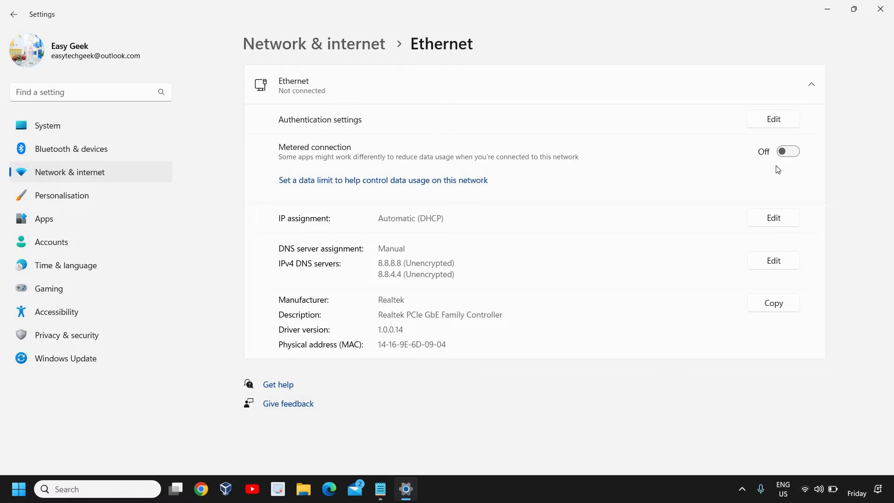
- Toggle Ethernet's metered connection on and back off, then view the B2-405-5G Wi-Fi properties
click(794, 155)
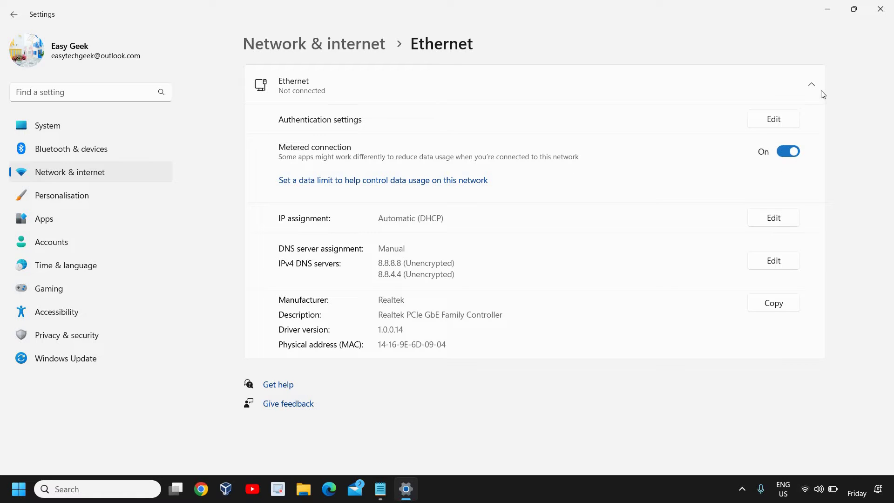
click(794, 155)
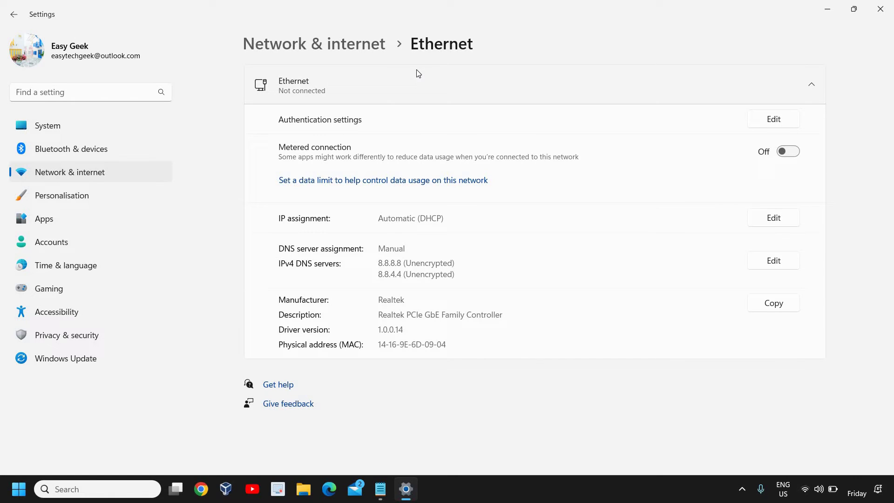
click(14, 15)
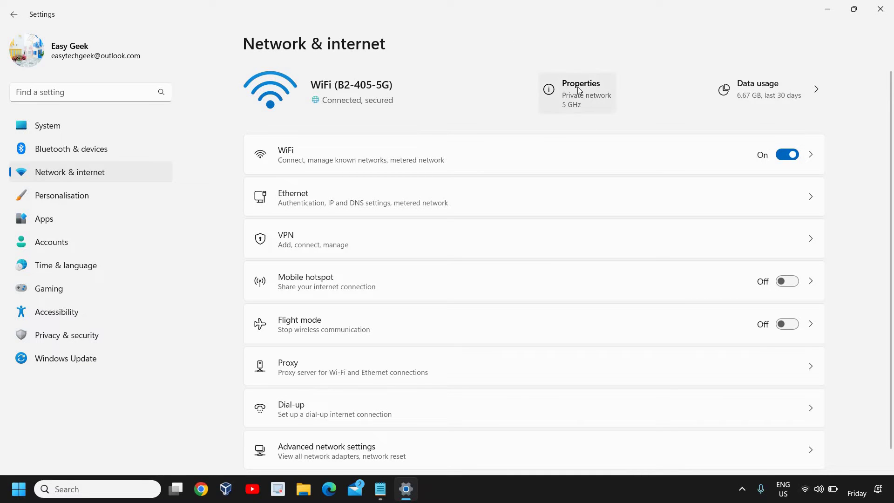
click(596, 101)
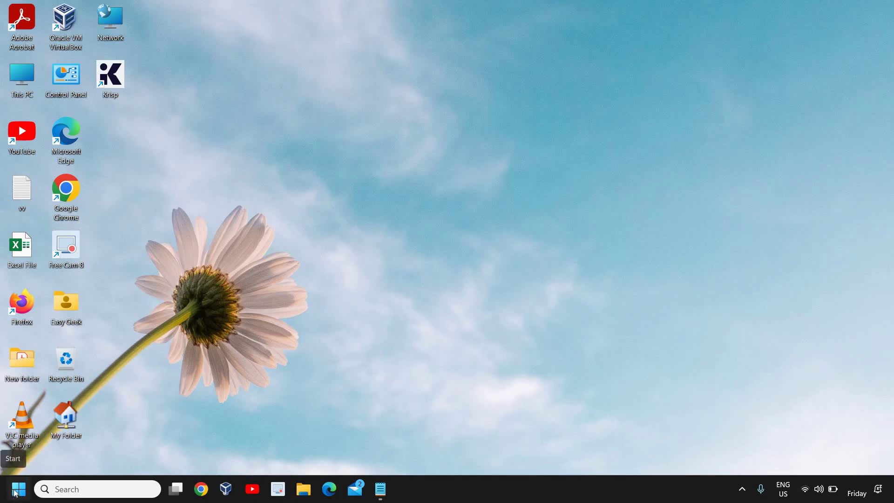
- Launch Device Manager, expand Network adapters, and select the Realtek PCIe GbE Family Controller
right_click(17, 492)
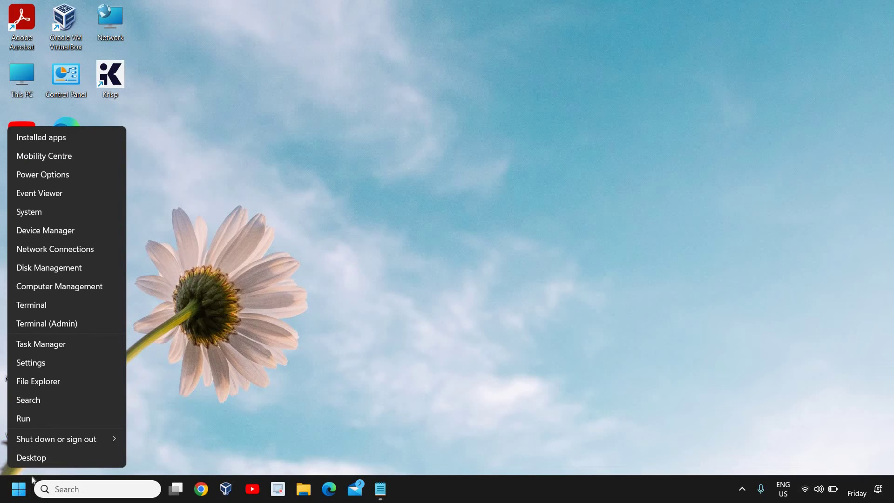
click(63, 230)
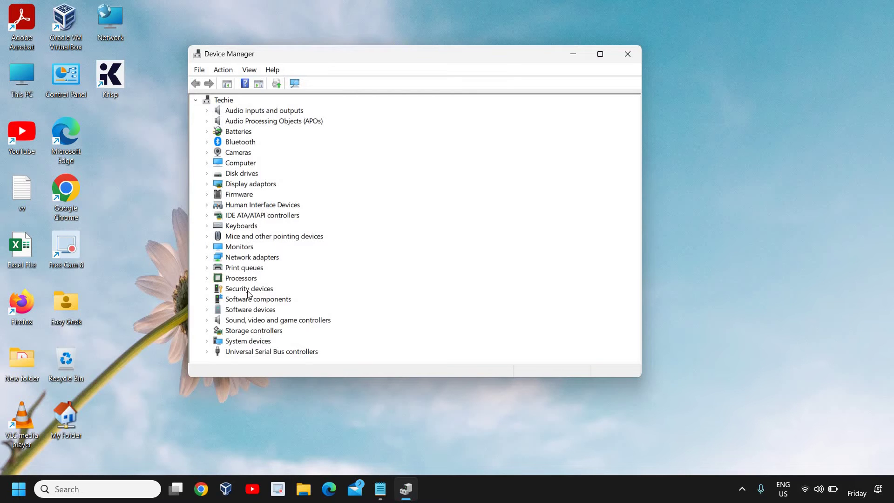
click(207, 258)
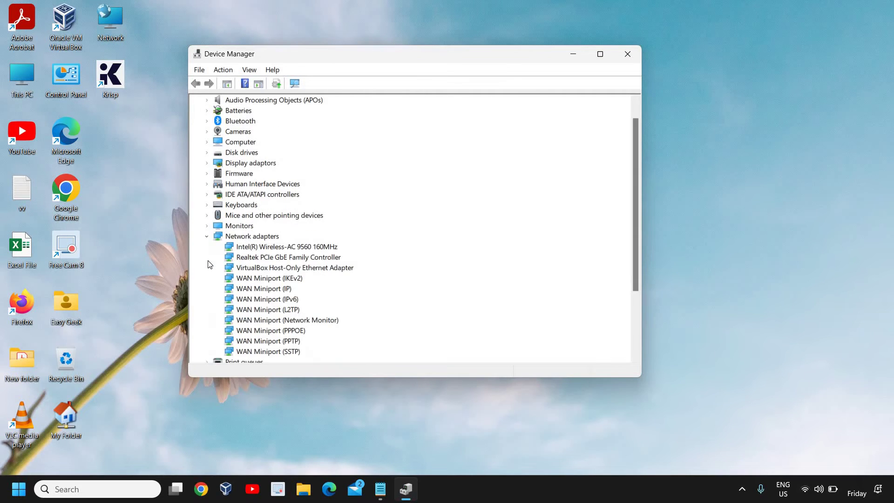
click(300, 250)
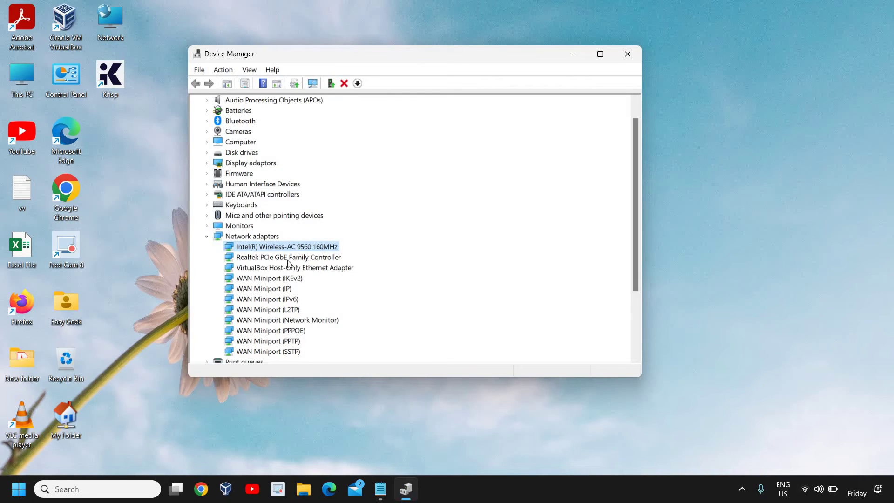
click(258, 258)
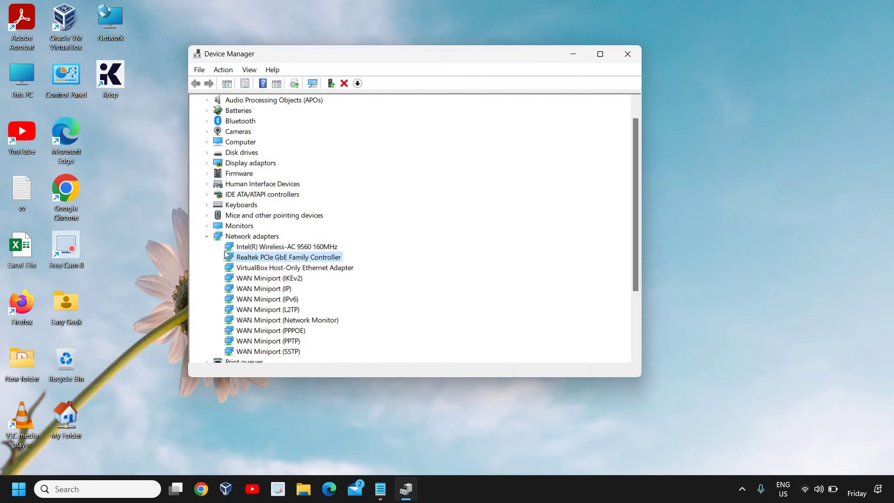
right_click(271, 258)
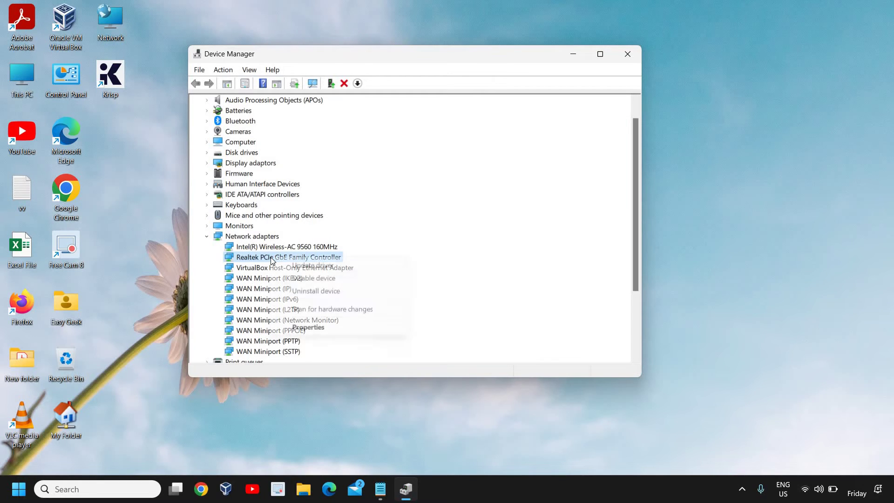
click(303, 269)
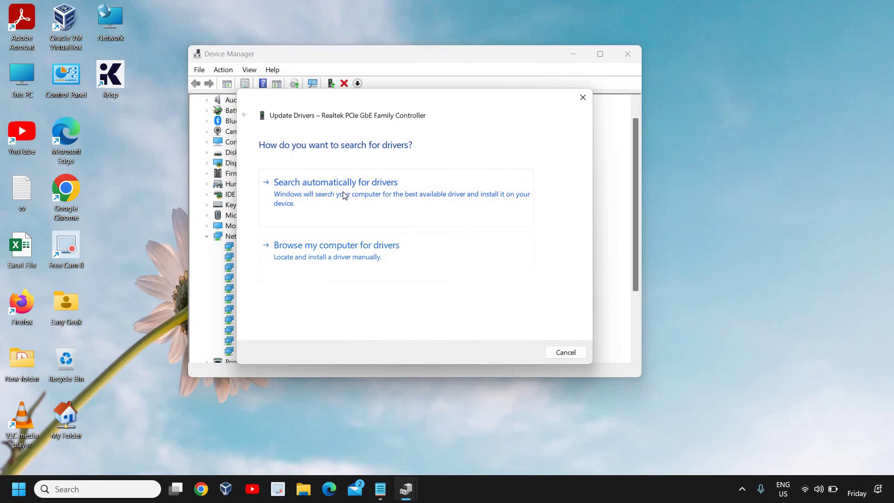
click(354, 183)
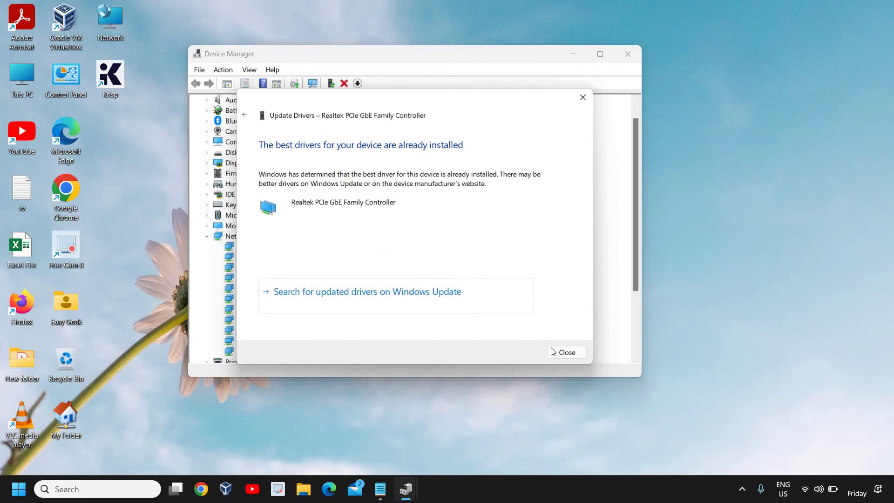
click(566, 352)
right_click(260, 259)
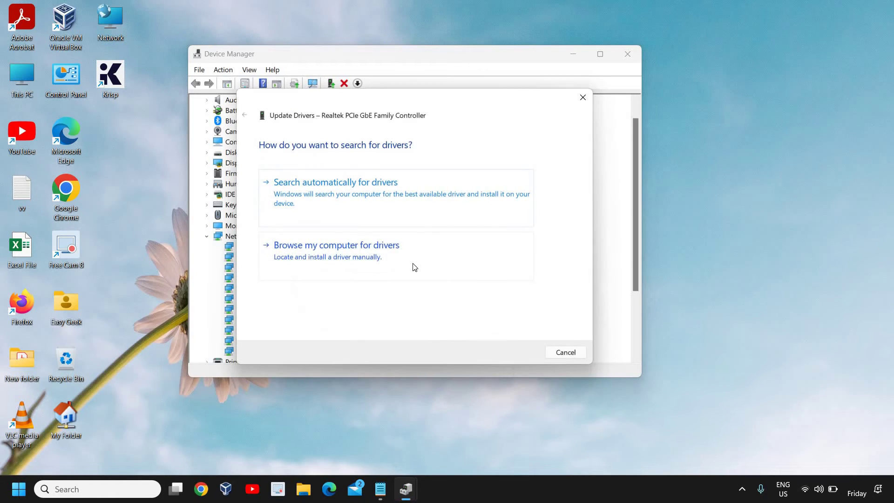
click(355, 256)
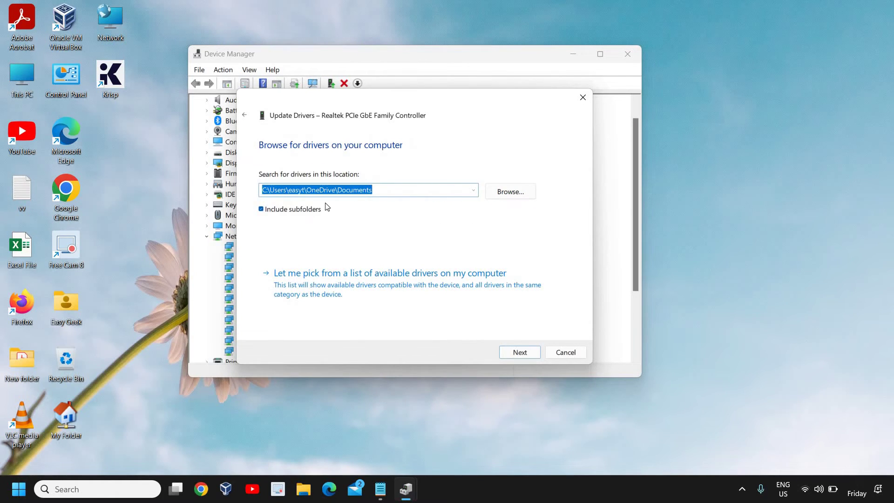
click(337, 290)
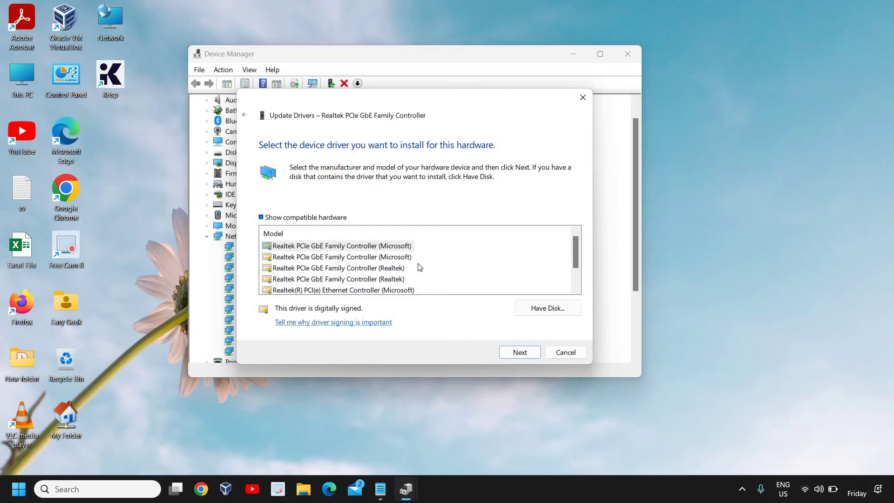
click(560, 355)
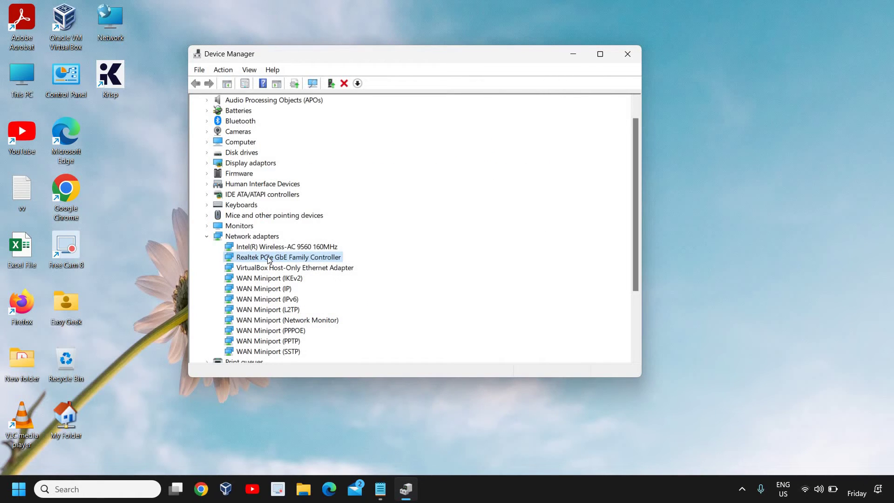
- Disable the Realtek PCIe GbE Family Controller, confirm, then enable it again
right_click(268, 259)
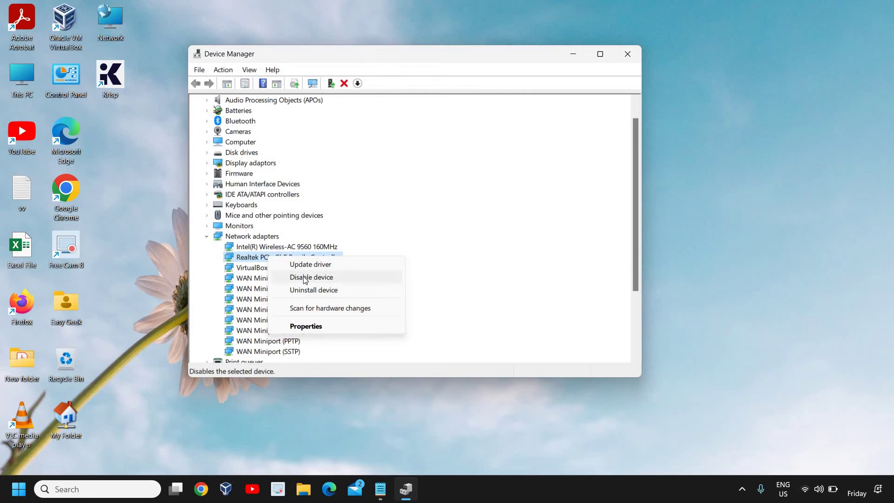
click(261, 257)
right_click(262, 259)
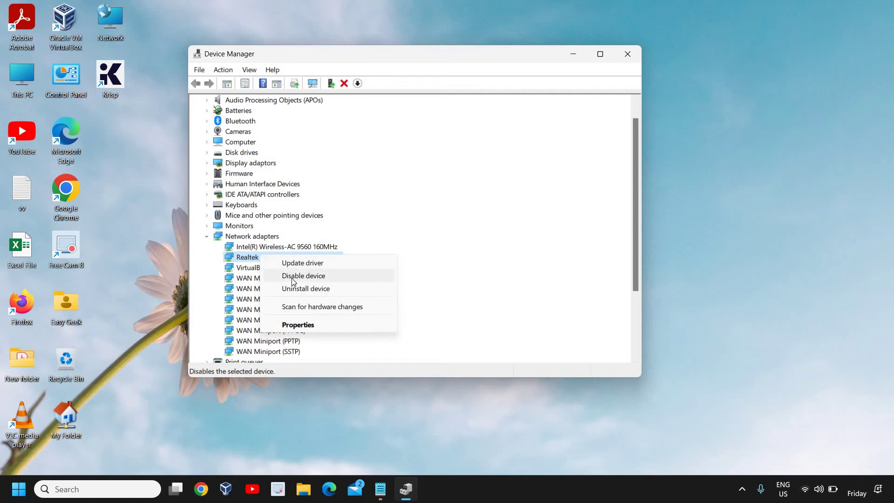
click(294, 277)
click(475, 259)
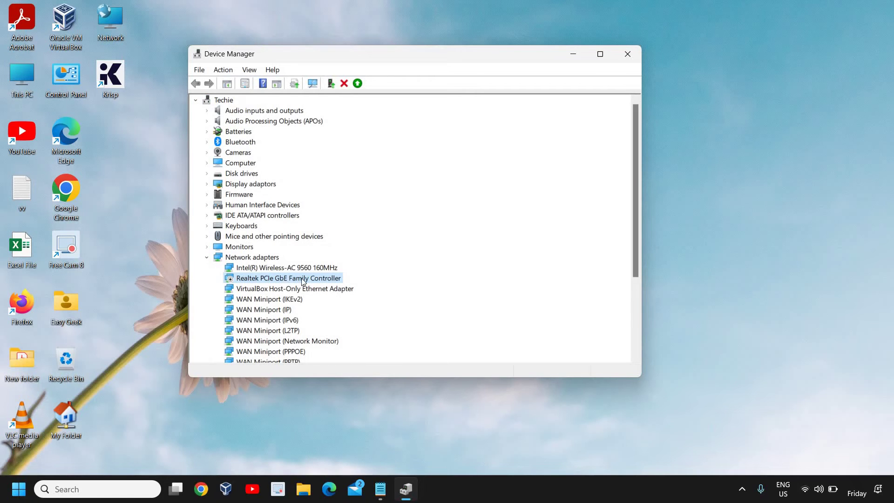
right_click(282, 280)
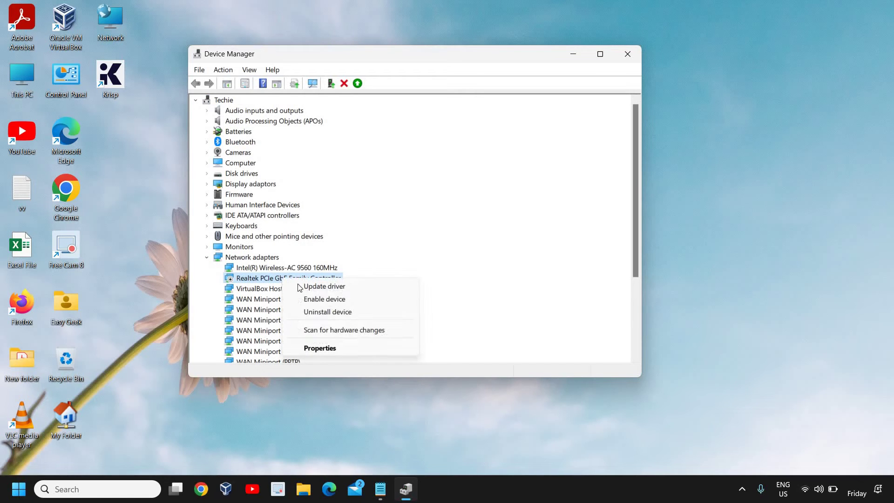
click(325, 300)
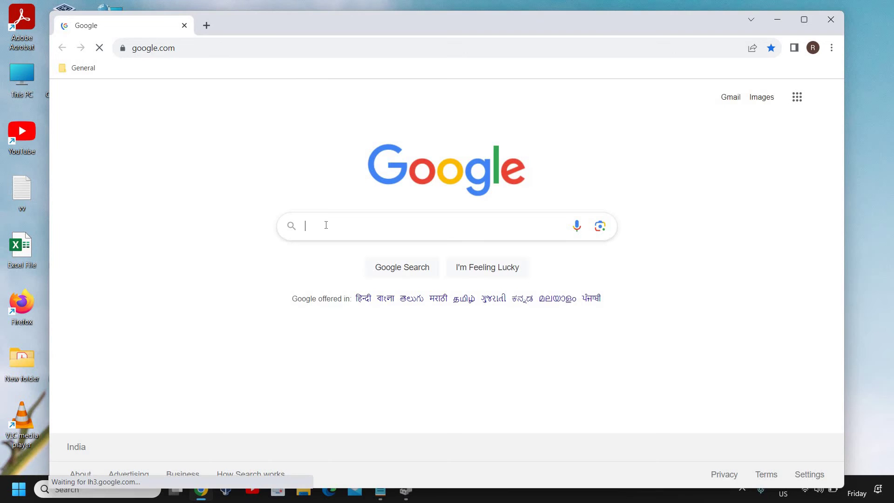
- Google 'realtek pcie gbe family controller', checking the adapter name in Device Manager while typing
click(327, 225)
text(realtek)
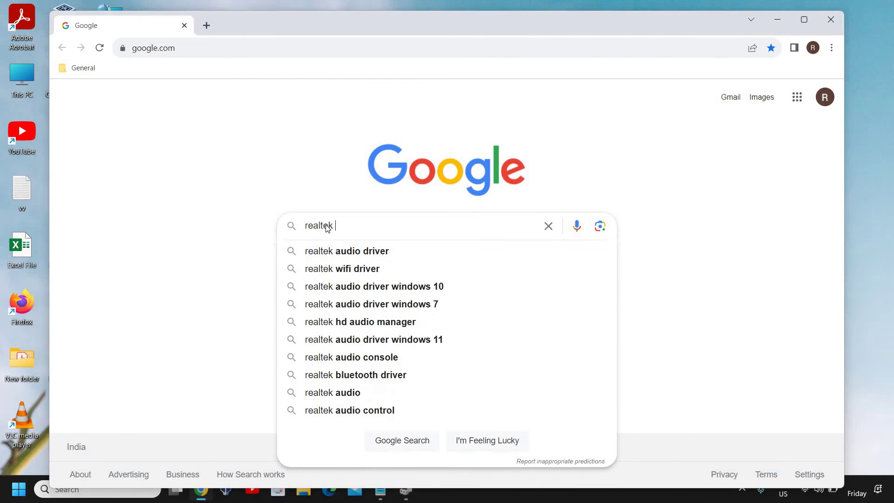
key(alt+Tab)
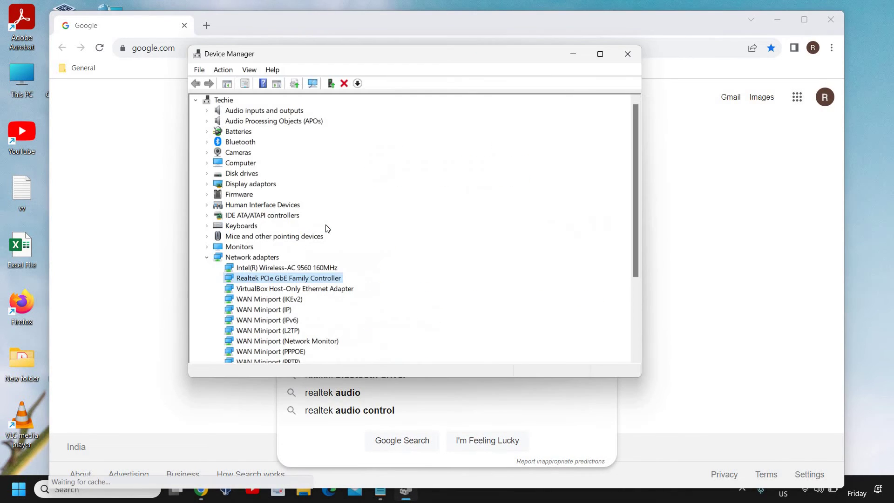
key(alt+Tab)
text(PC)
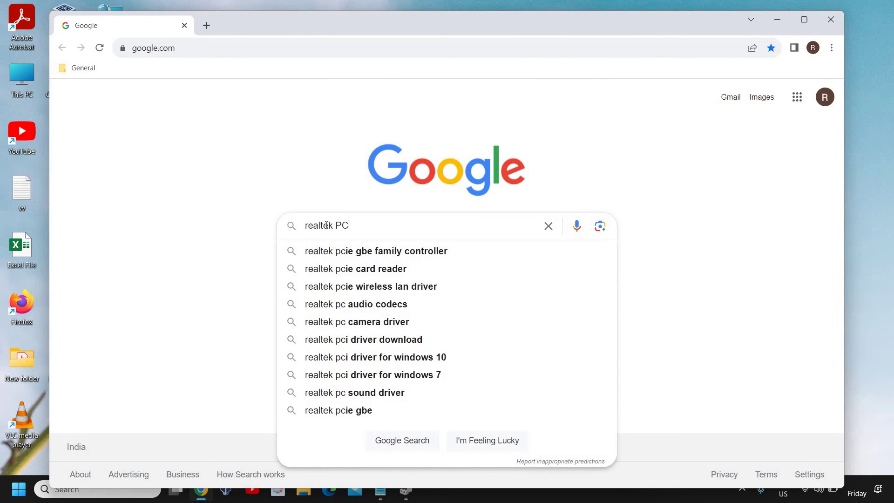
text(IE)
key(alt+Tab)
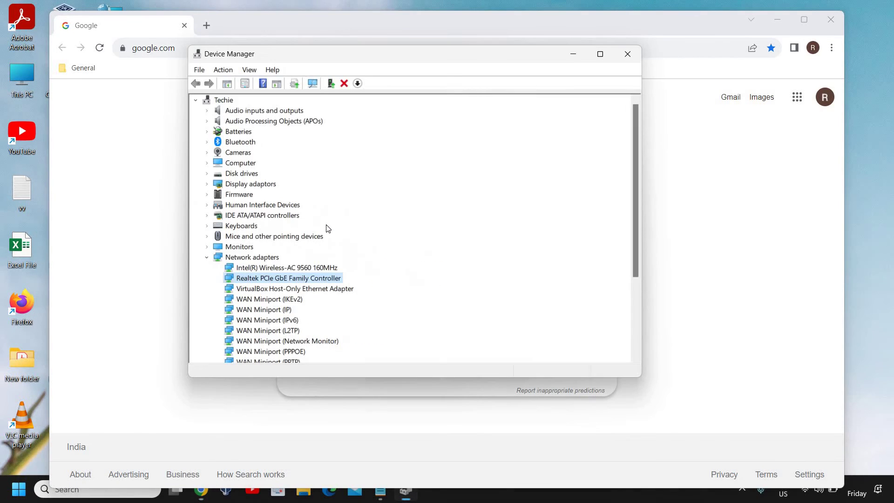
key(alt+Tab)
click(392, 257)
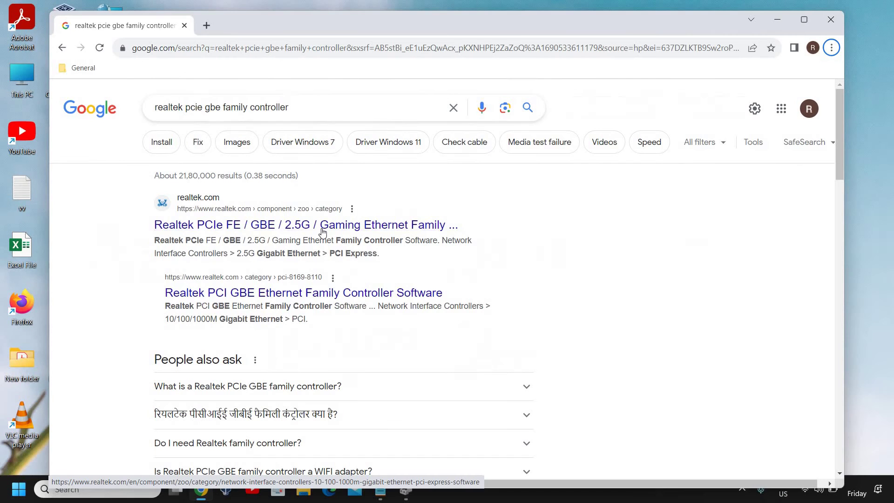
- Open Realtek's Ethernet Family Controller Software page, review its Windows driver downloads, then minimize Chrome
click(356, 243)
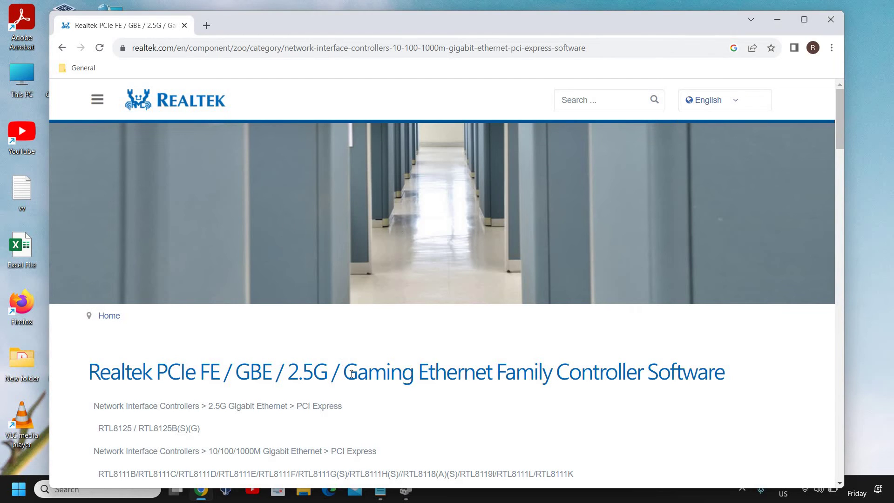
scroll(380, 397, down, 2)
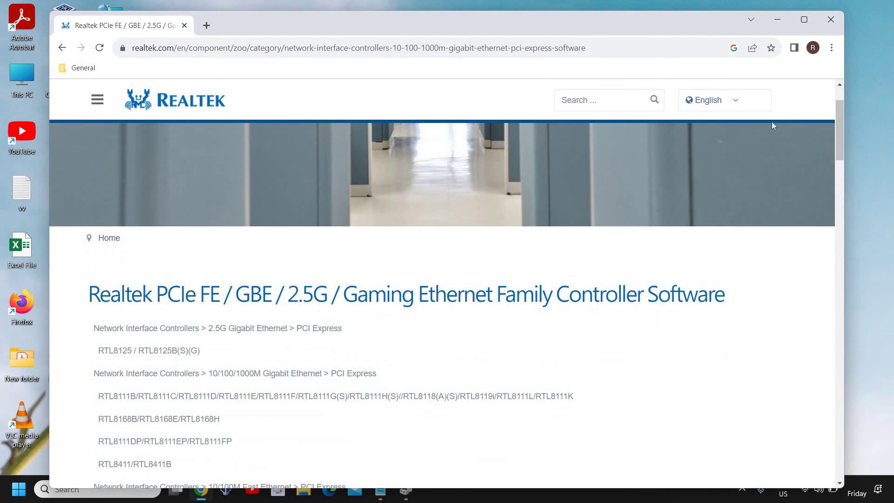
click(809, 22)
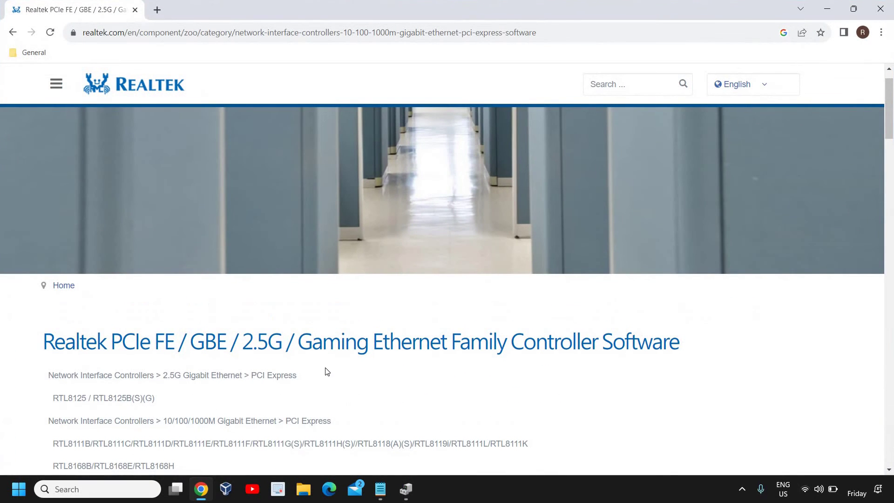
scroll(343, 354, down, 5)
scroll(203, 323, down, 2)
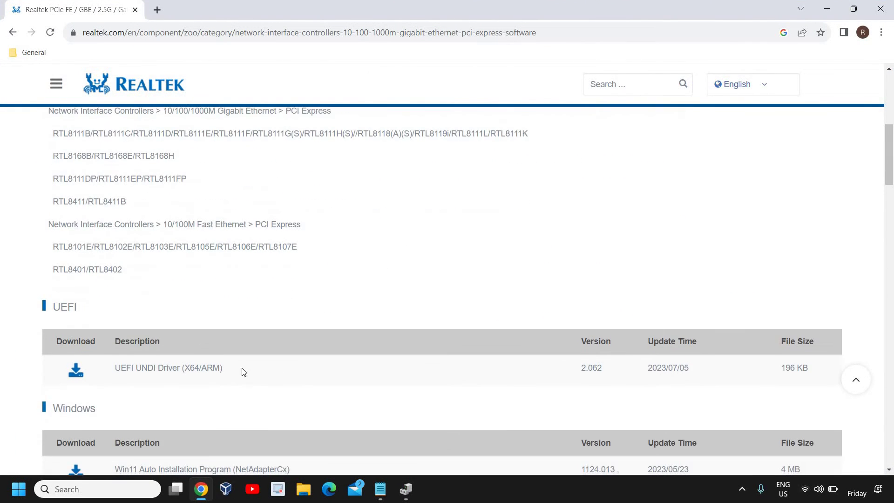
scroll(250, 383, down, 2)
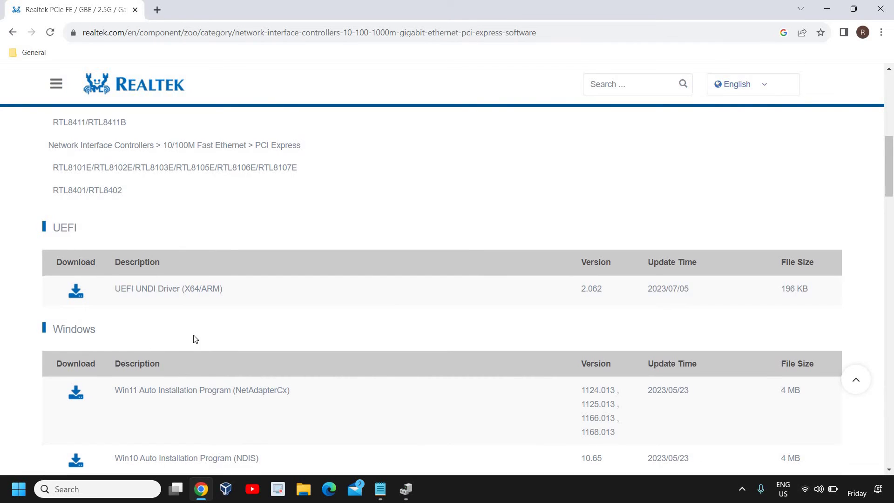
scroll(200, 326, down, 2)
scroll(233, 321, down, 2)
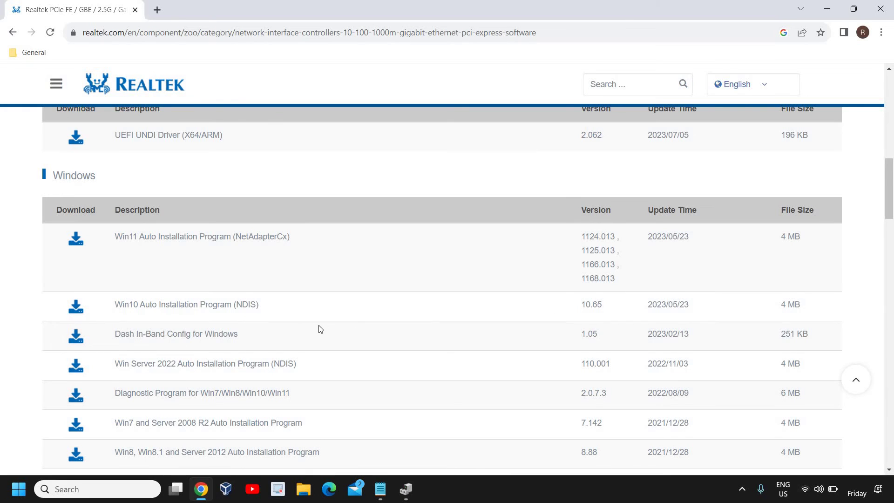
scroll(317, 325, down, 5)
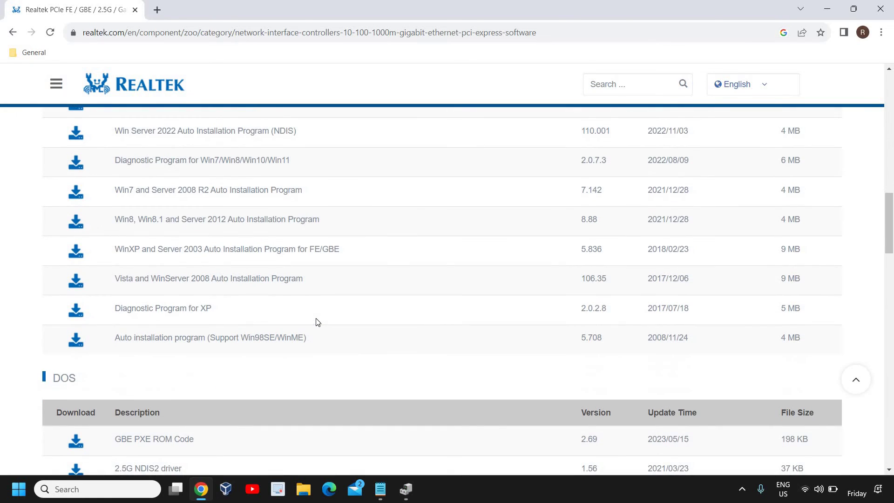
scroll(315, 320, up, 7)
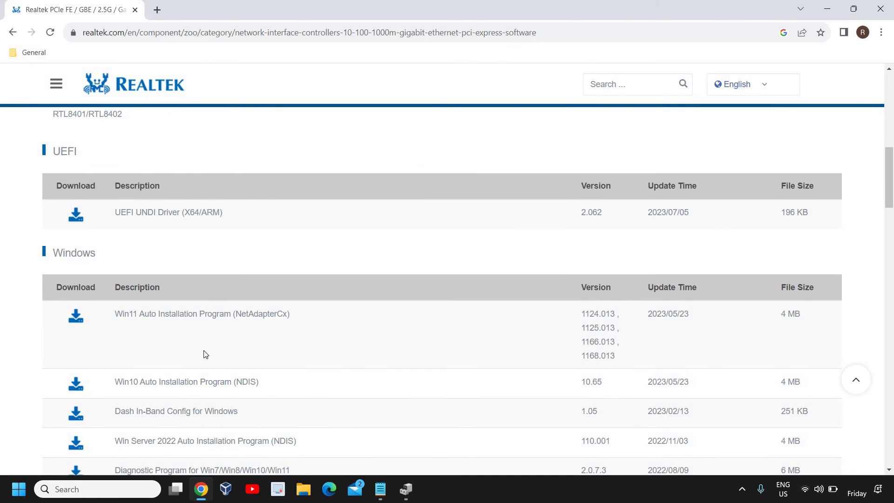
scroll(283, 403, down, 2)
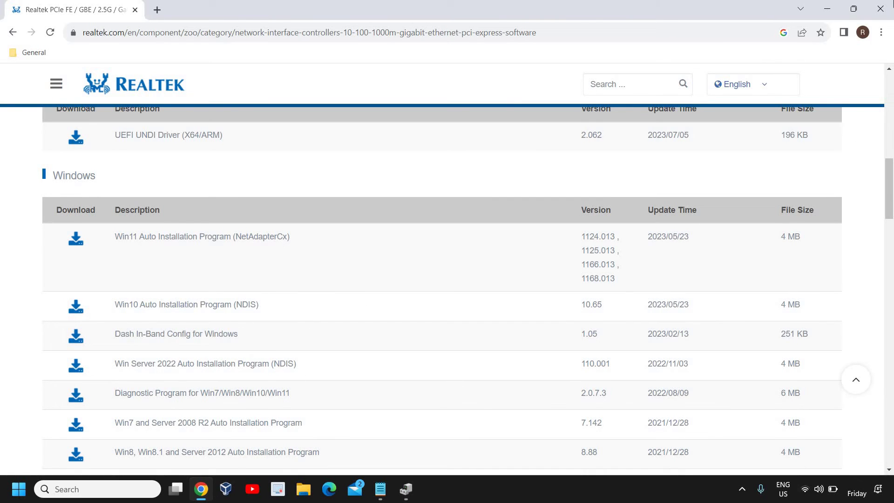
click(820, 9)
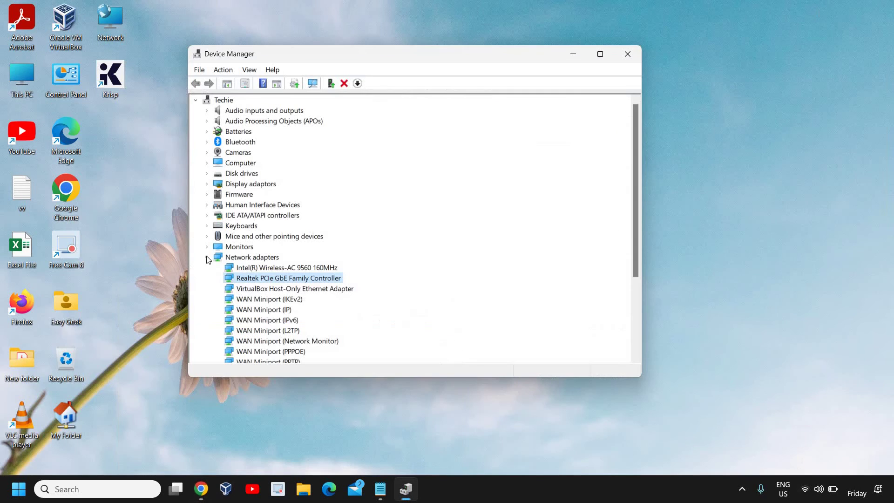
- Close Device Manager and enter ncpa.cpl in the Run box
click(628, 54)
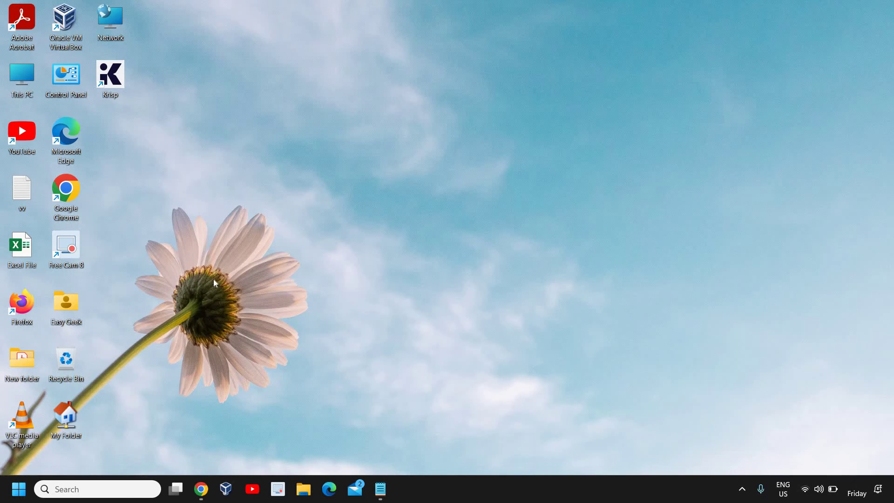
right_click(18, 489)
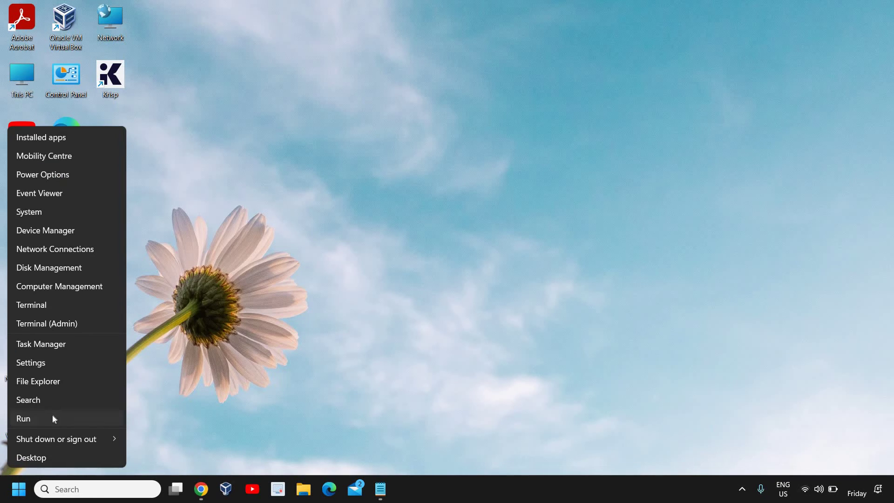
click(52, 414)
text(ncpa.cpl)
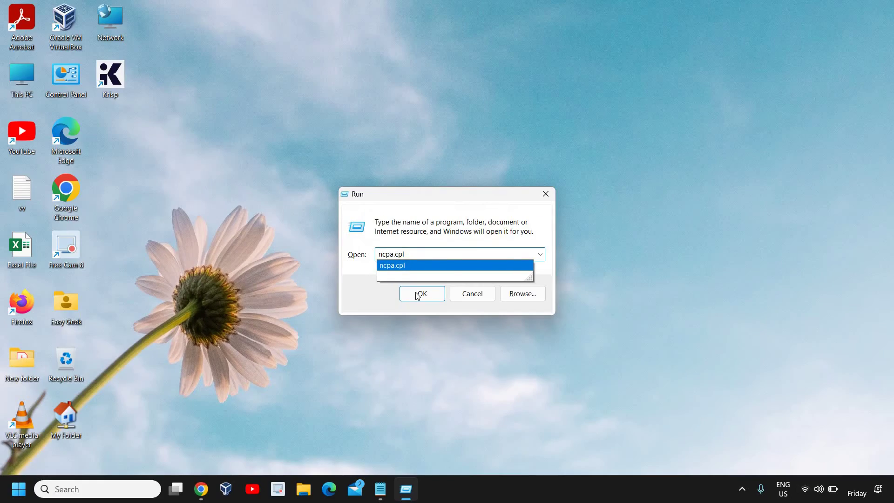
- Run ncpa.cpl, open the Ethernet connection's Properties, and select Internet Protocol Version 4 (TCP/IPv4)
click(444, 286)
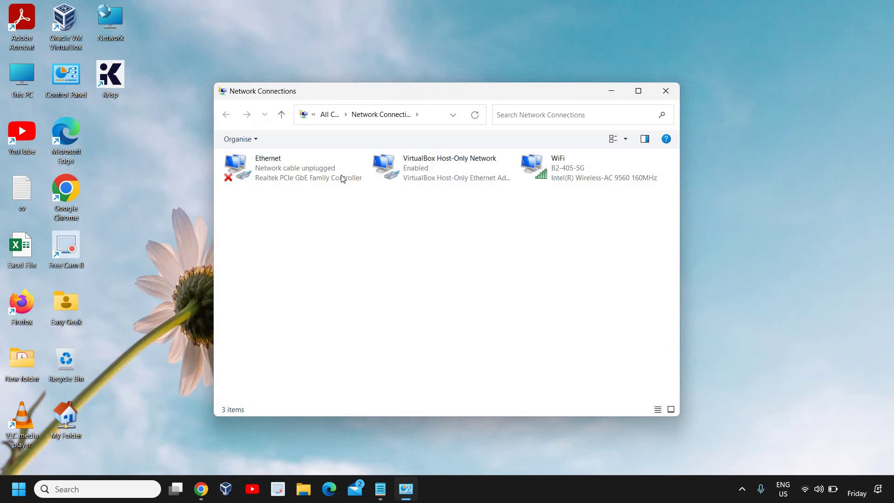
click(287, 171)
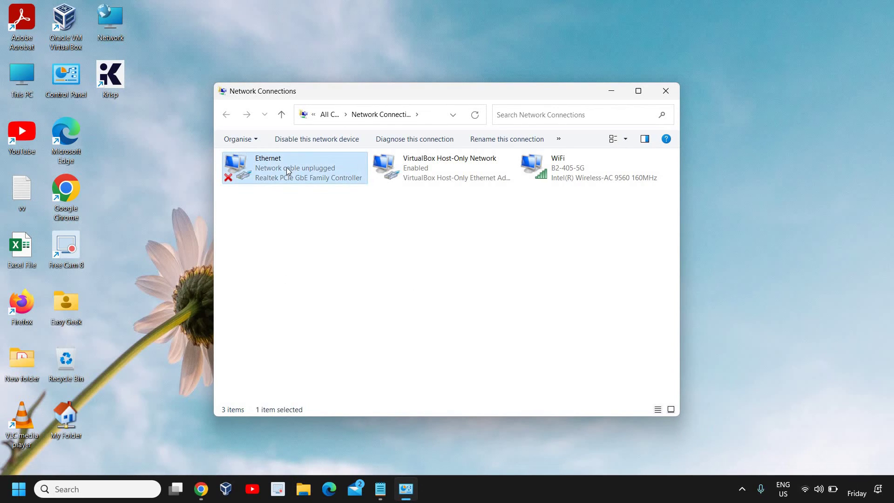
right_click(287, 168)
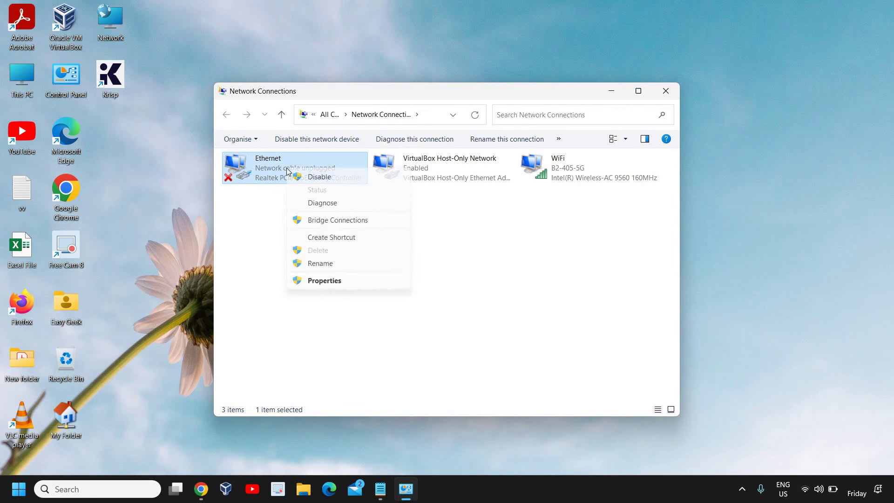
click(319, 280)
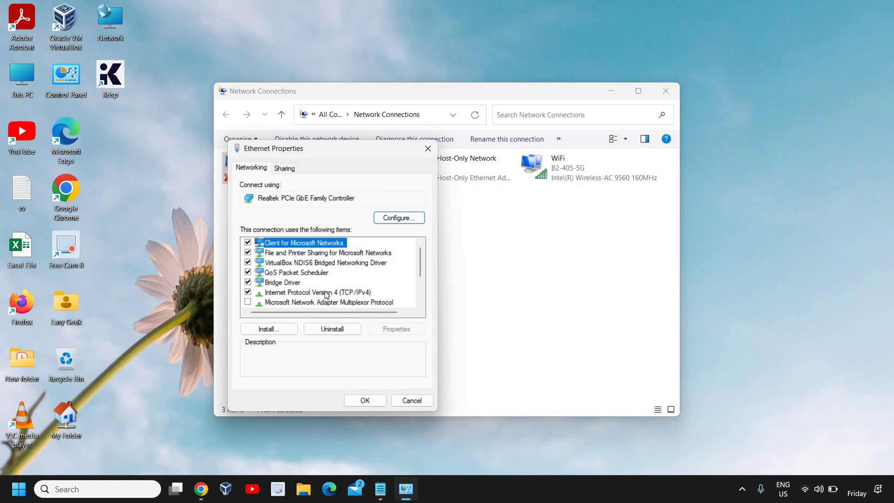
click(326, 292)
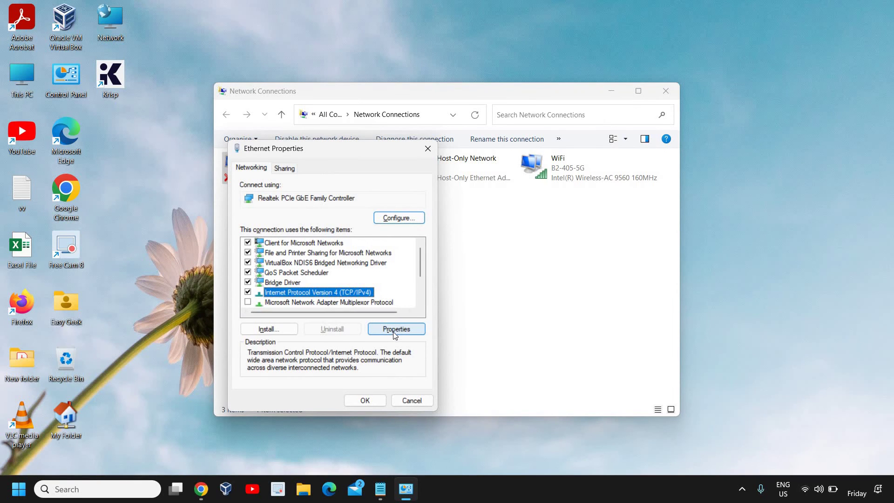
- Set the Ethernet IPv4 DNS servers to 8.8.8.8 and 8.8.4.4, save them, and close Chrome
click(394, 331)
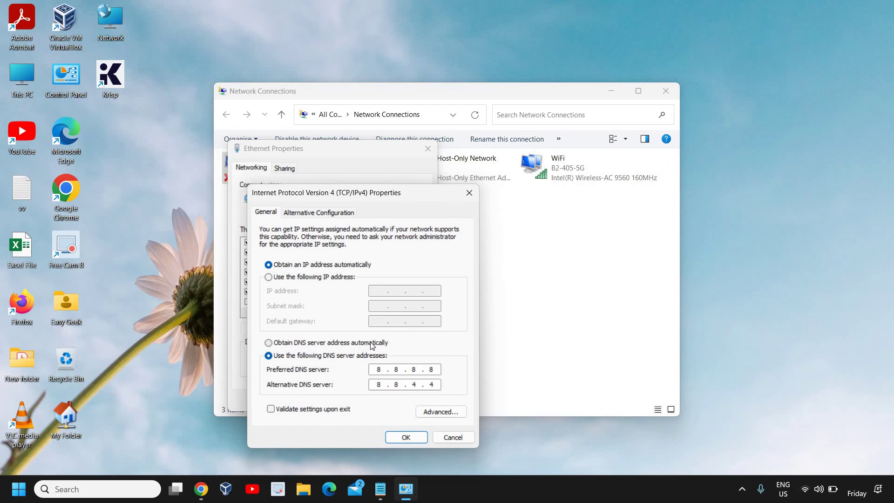
key(alt)
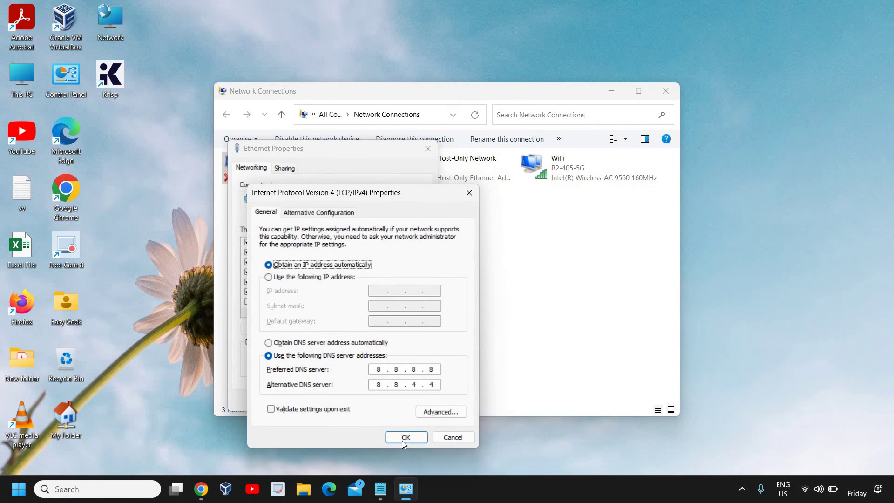
click(405, 437)
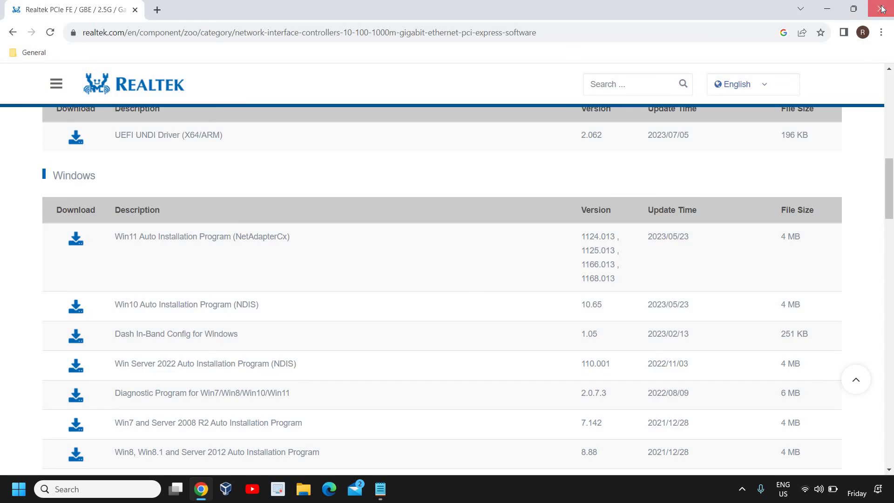
click(876, 9)
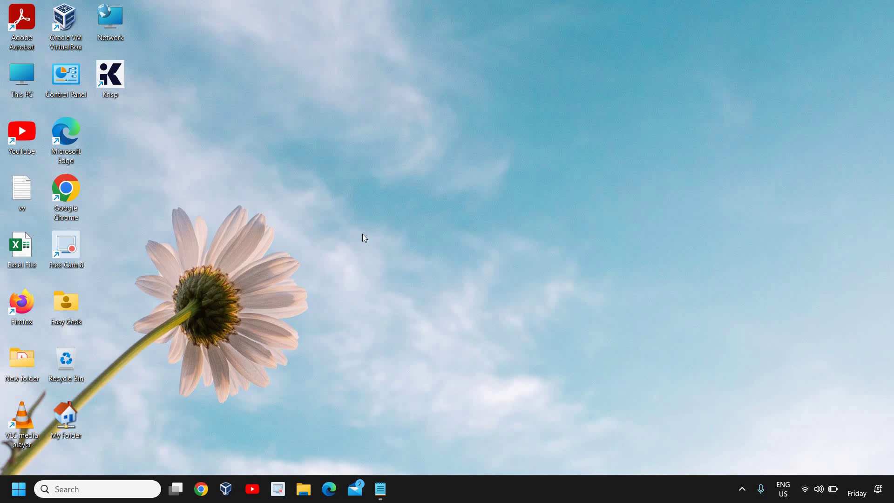